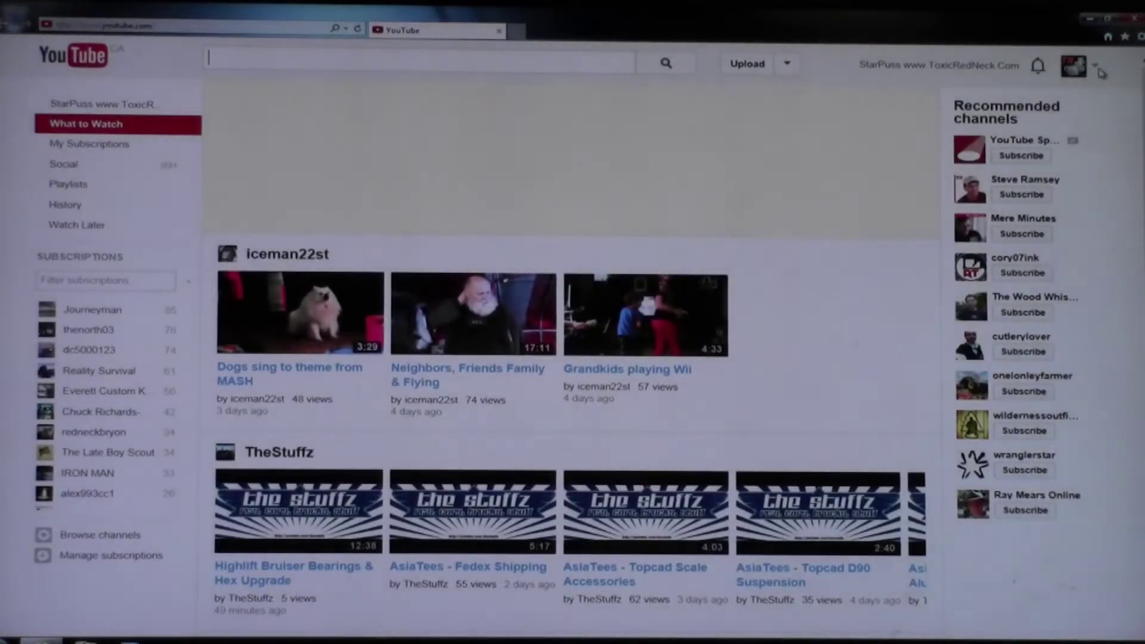
# Step: Reach the channel's Community comments page from the account menu through Video Manager
pyautogui.click(1096, 68)
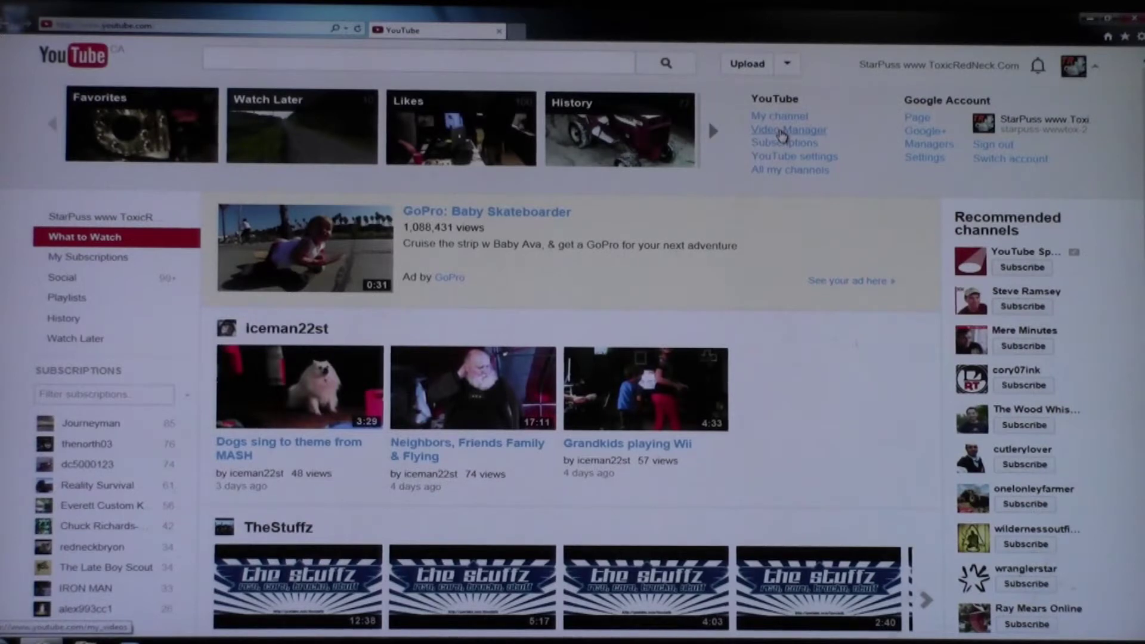
pyautogui.click(782, 132)
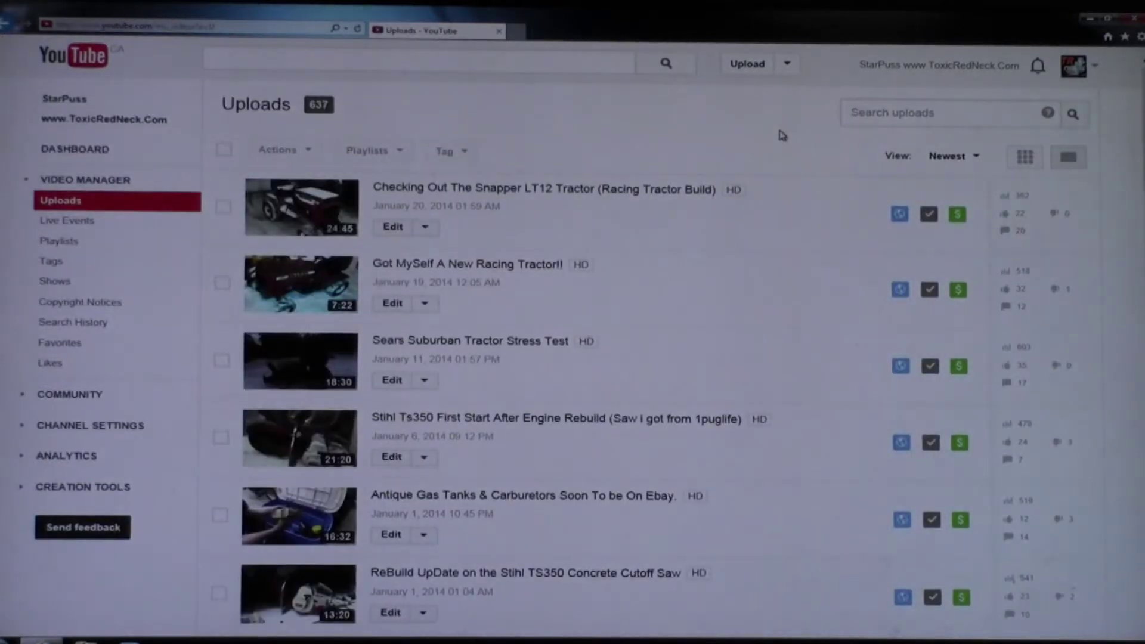
pyautogui.click(75, 400)
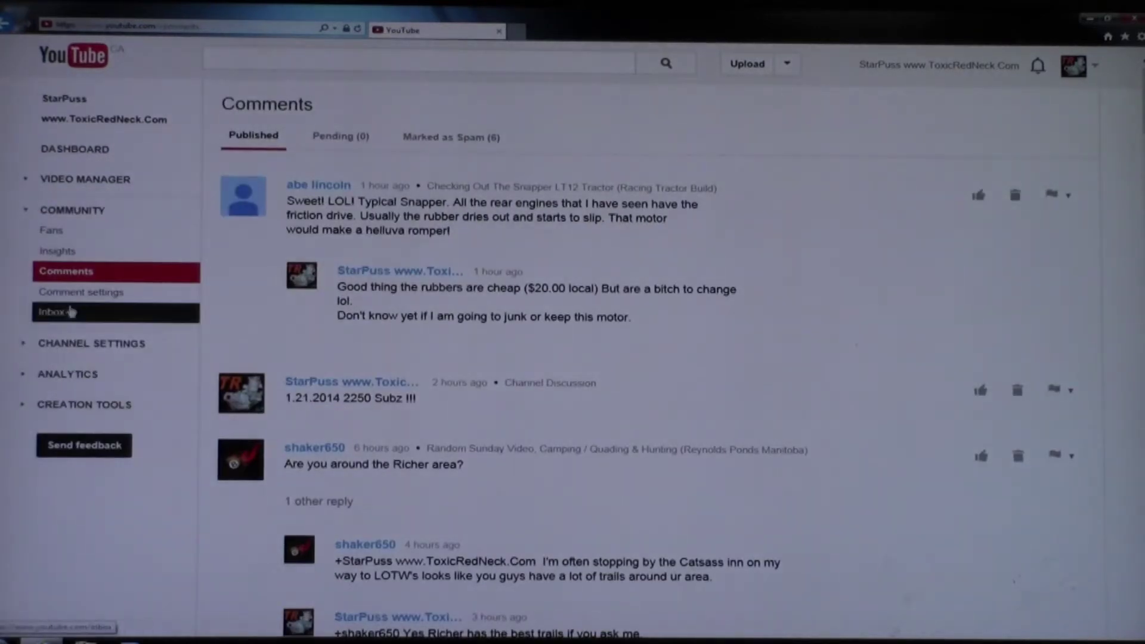
pyautogui.click(54, 313)
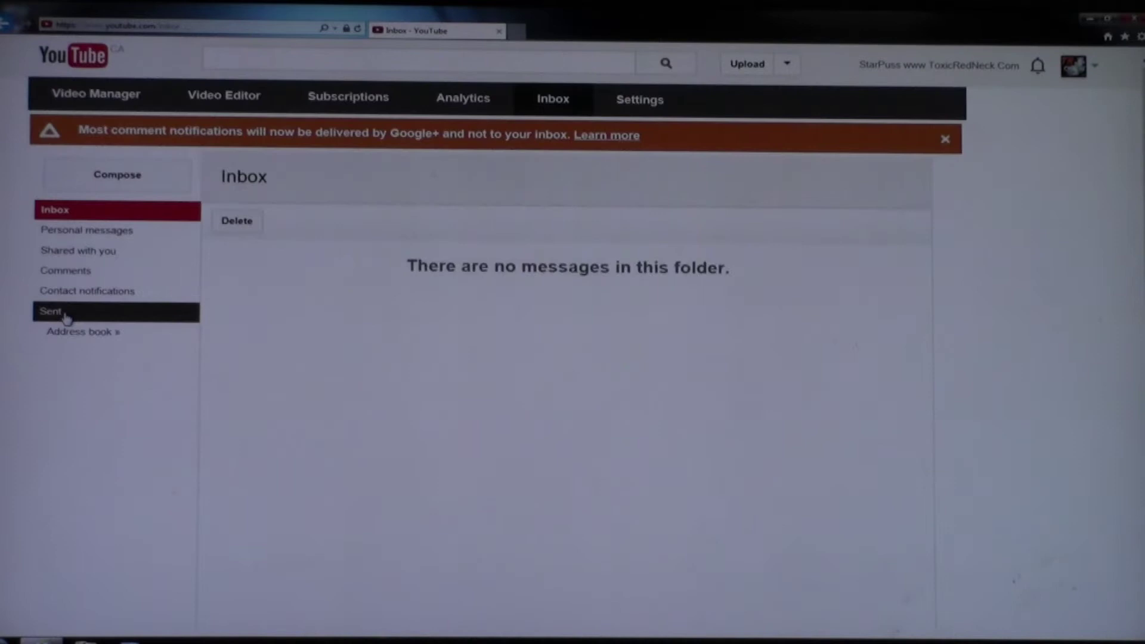